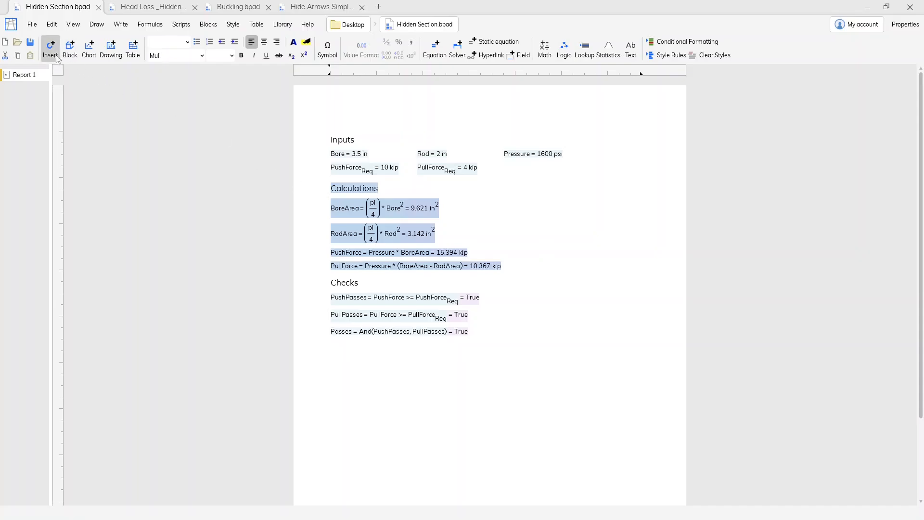
Insert a Section around the selected Calculations heading and its four equations
click(50, 48)
text(sec)
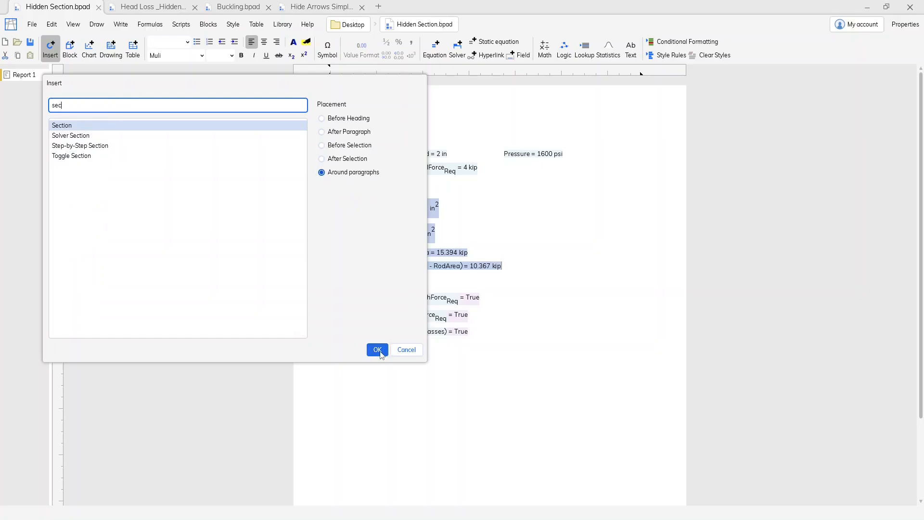
click(378, 349)
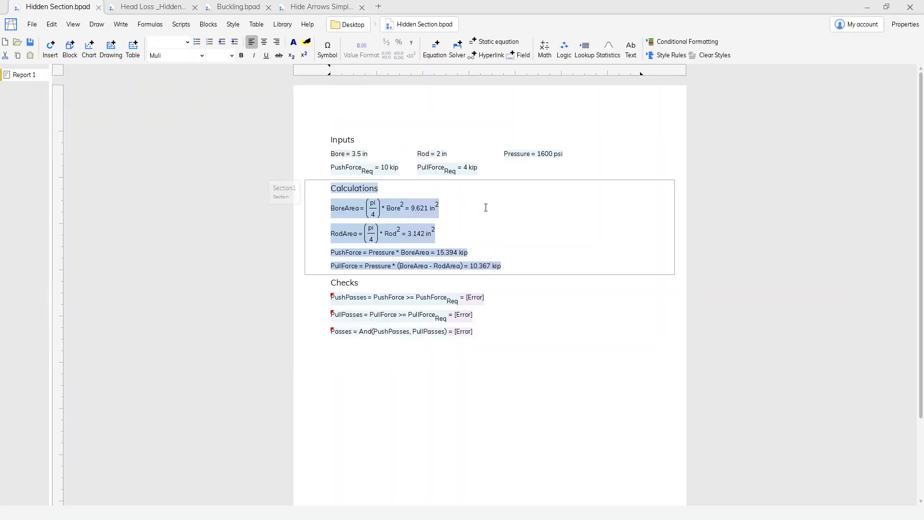
click(486, 207)
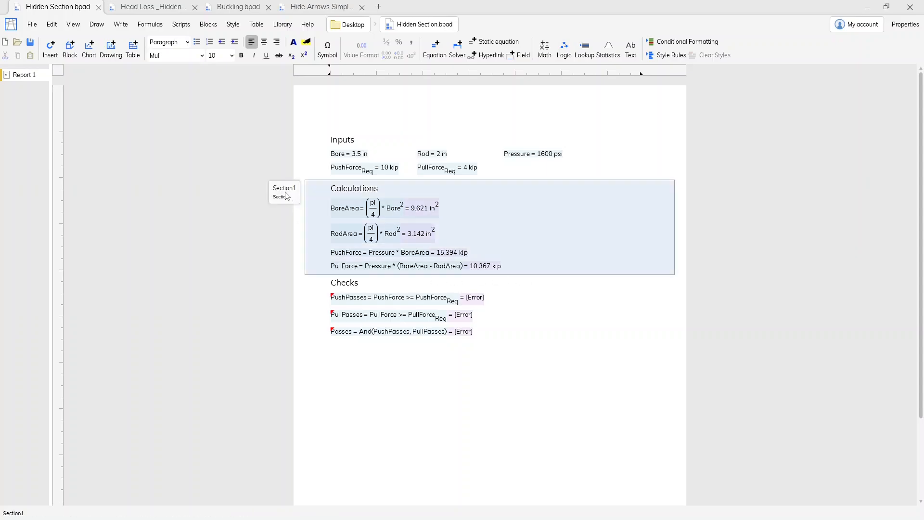
Set the Capture Values property of the new section around the calculations to No
click(286, 195)
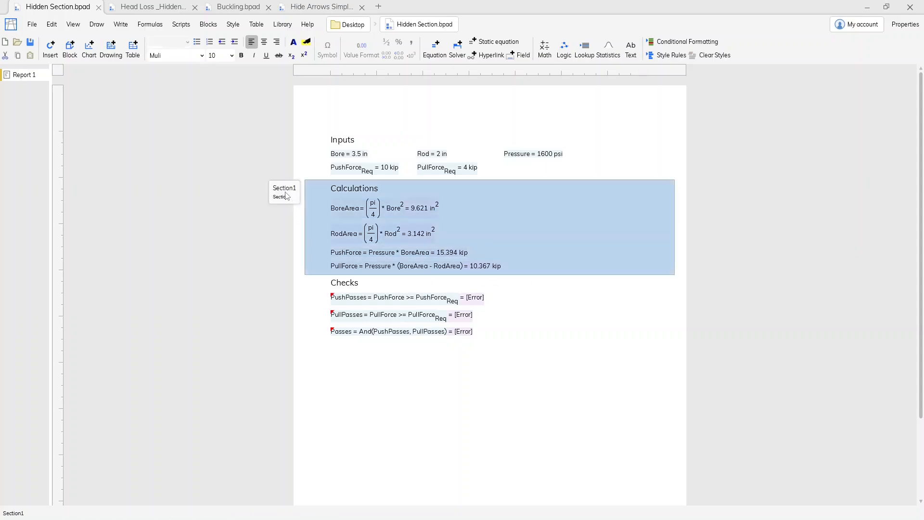
click(905, 25)
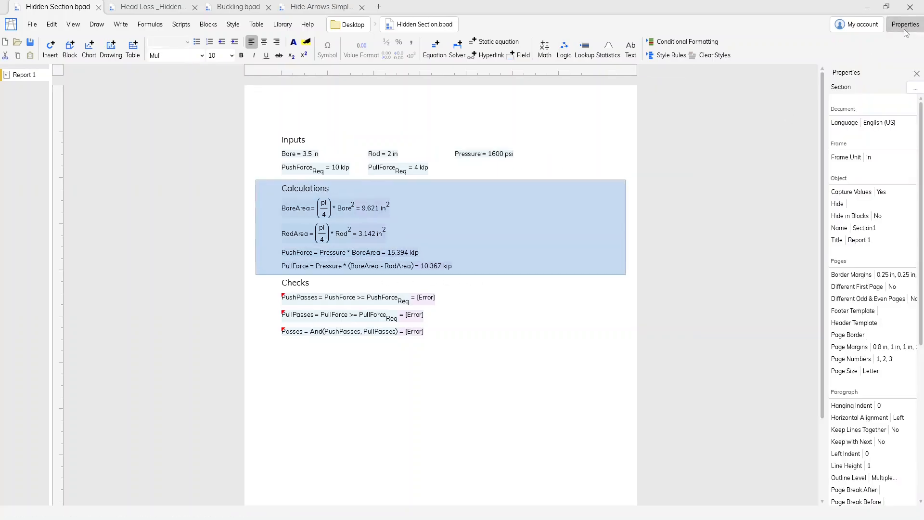
click(886, 192)
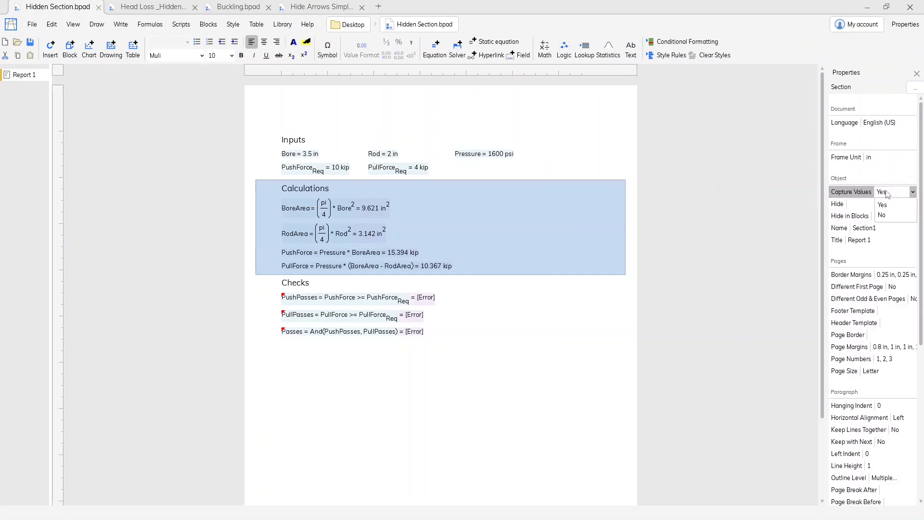
click(890, 220)
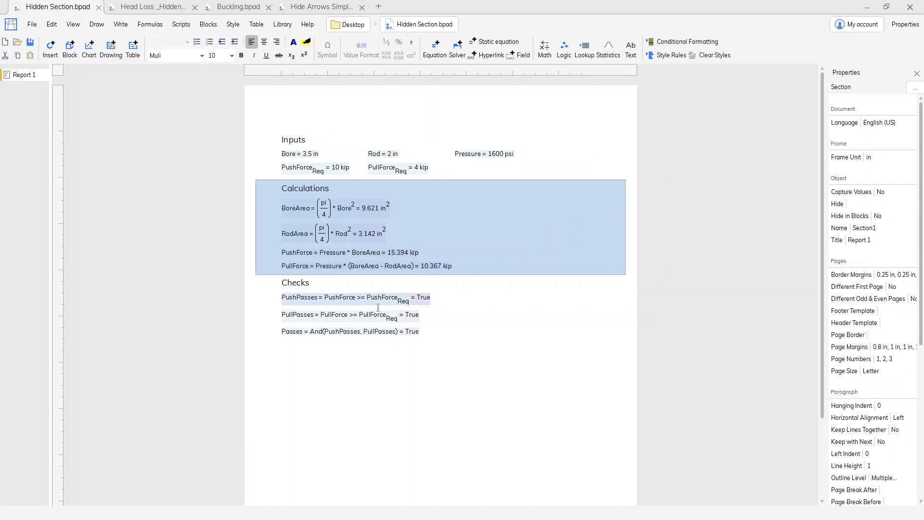
Rename the section around the calculations as Calcs
click(472, 247)
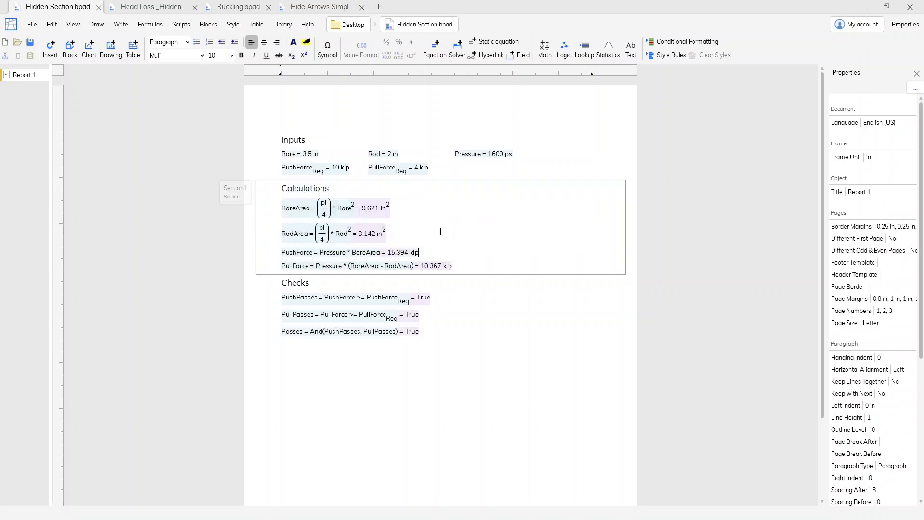
click(240, 198)
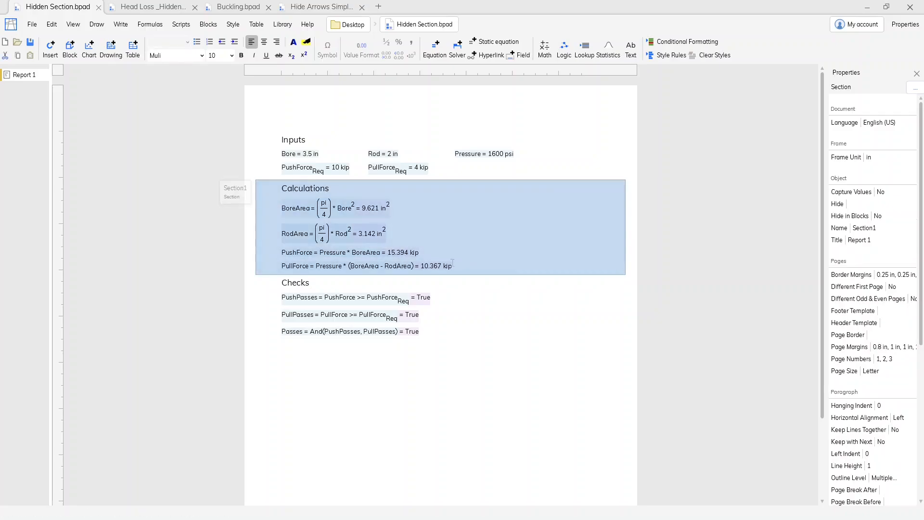
click(867, 229)
text(Calcs)
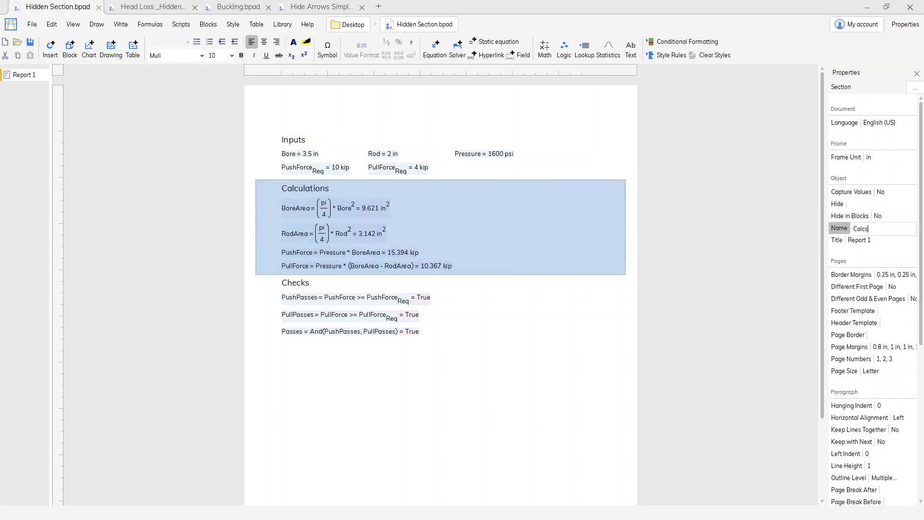
key(Return)
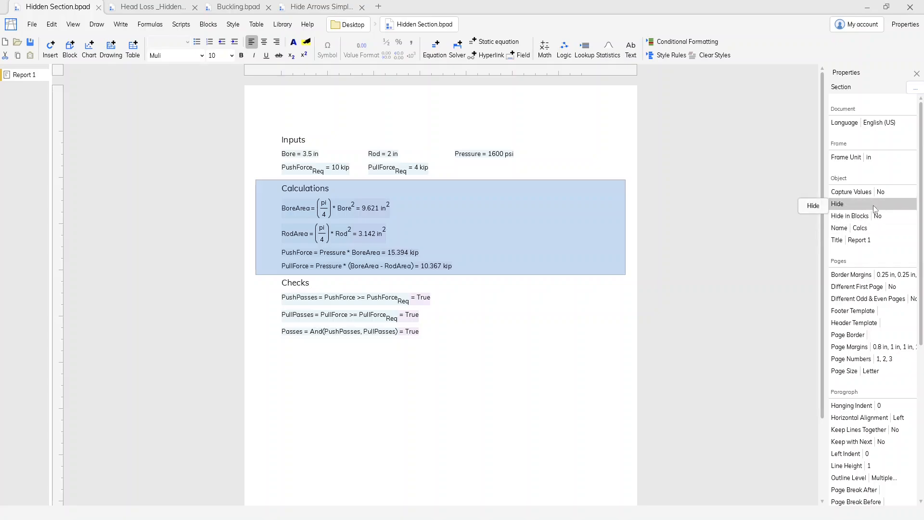
Set the Calcs section's Hide property to the formula True
click(874, 208)
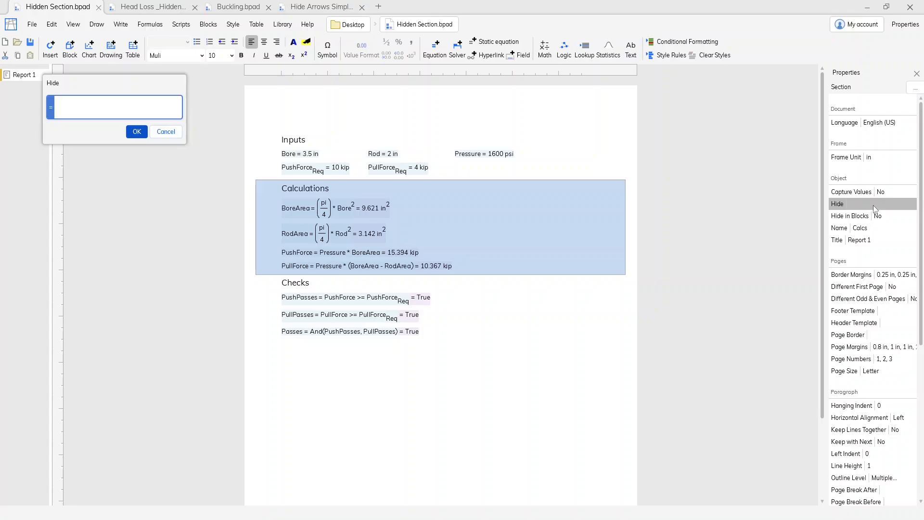
text(True)
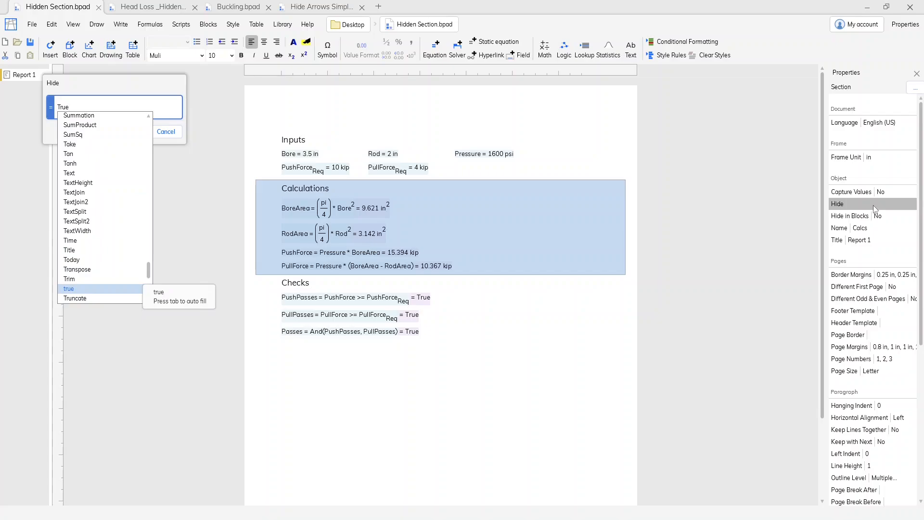
key(Return)
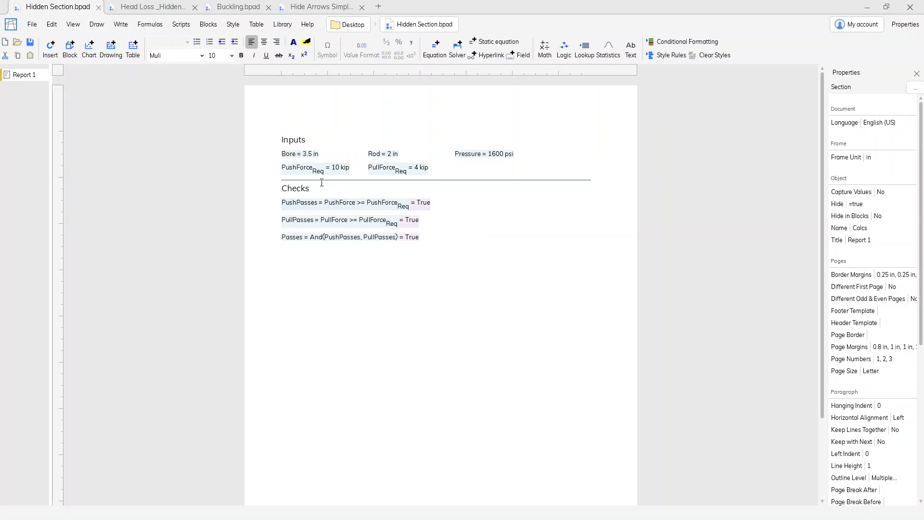
Set the Calcs section's Hide formula to false
click(870, 205)
text(false)
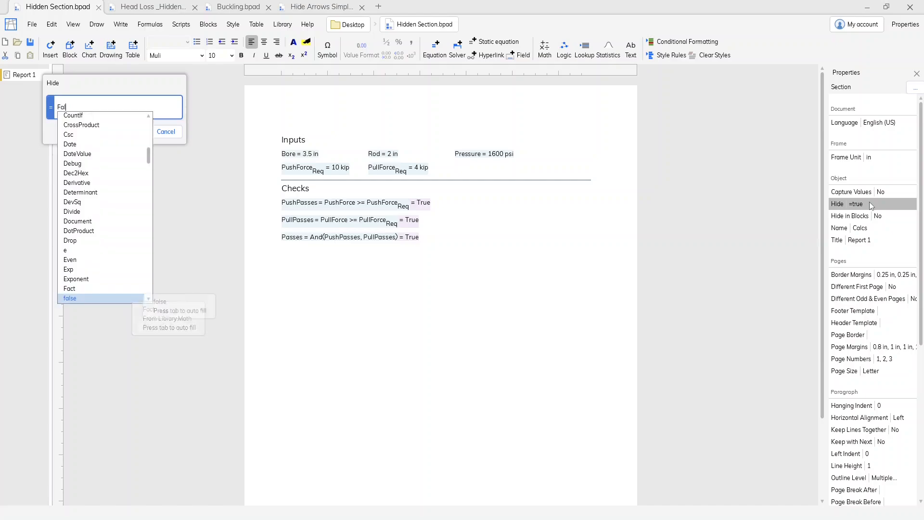
key(Return)
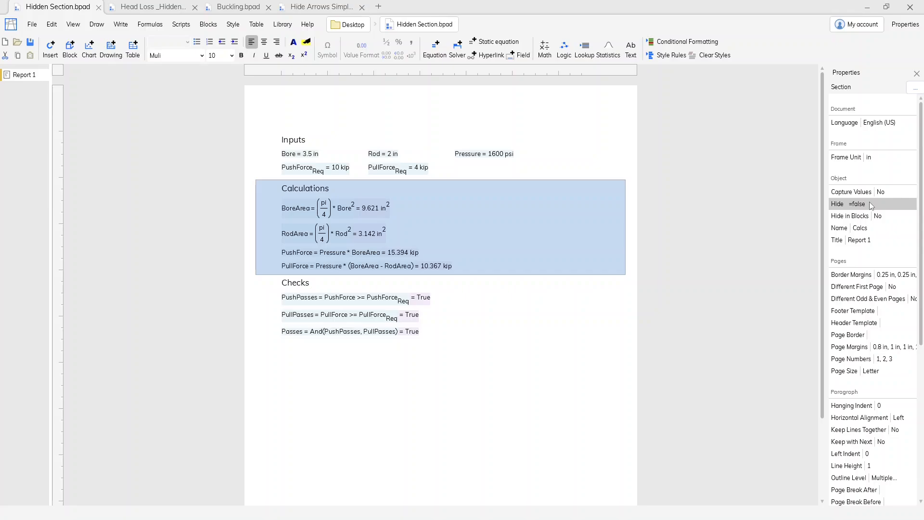
Add a field on a new line at the end of the Inputs and enter the formula true in it
click(458, 171)
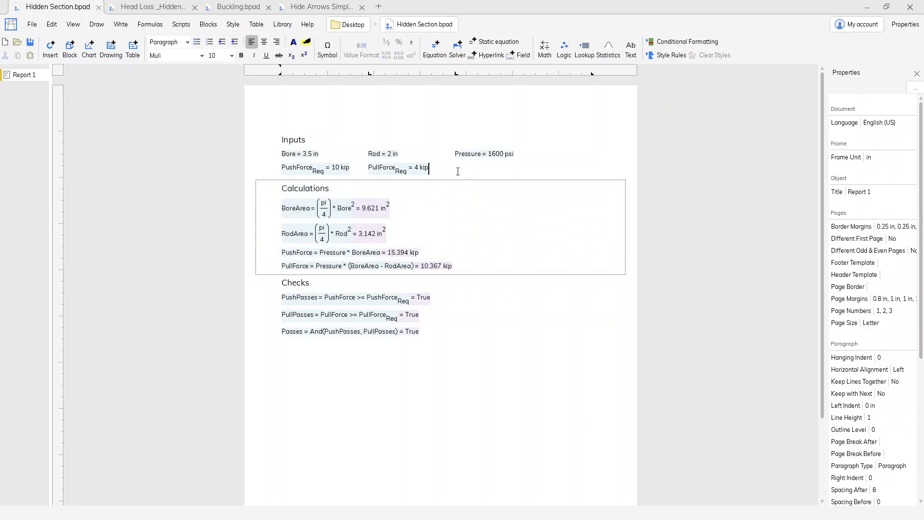
key(Return)
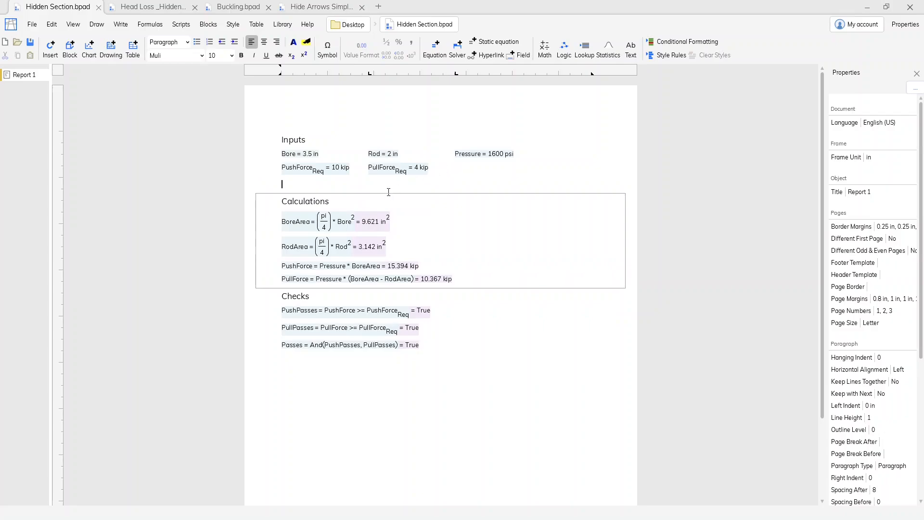
click(519, 55)
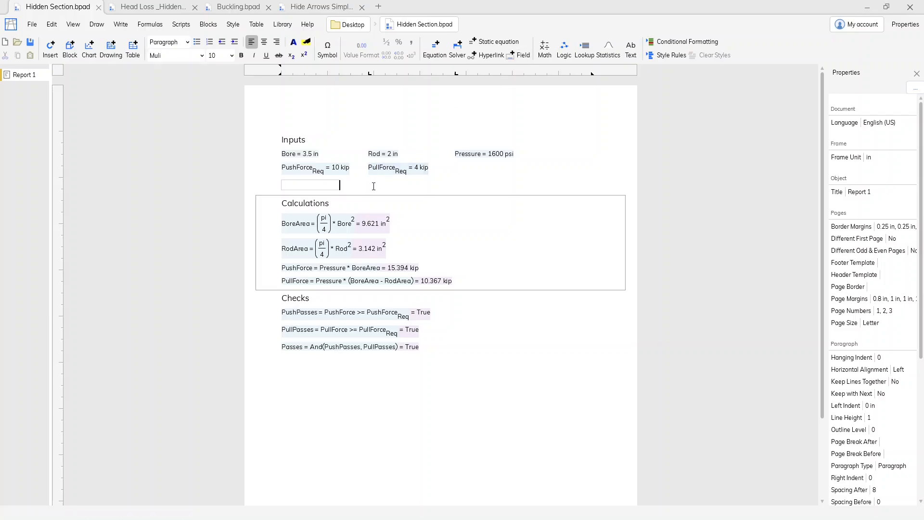
click(322, 186)
text(true)
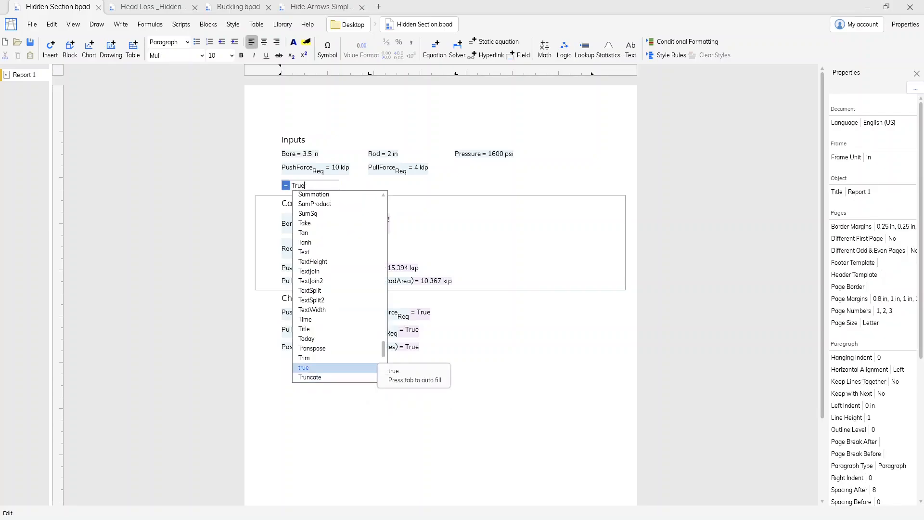
key(Return)
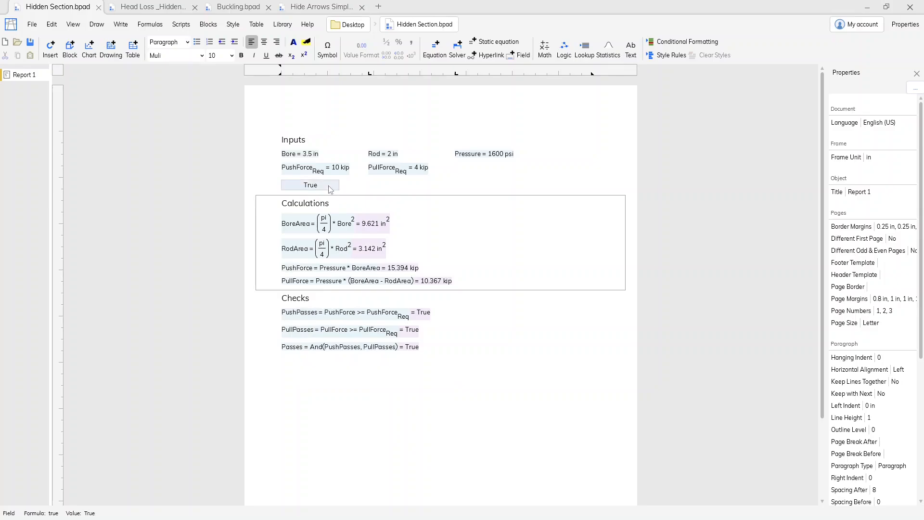
Turn on Show Name for the new input field and name it Hide Calcs
click(330, 189)
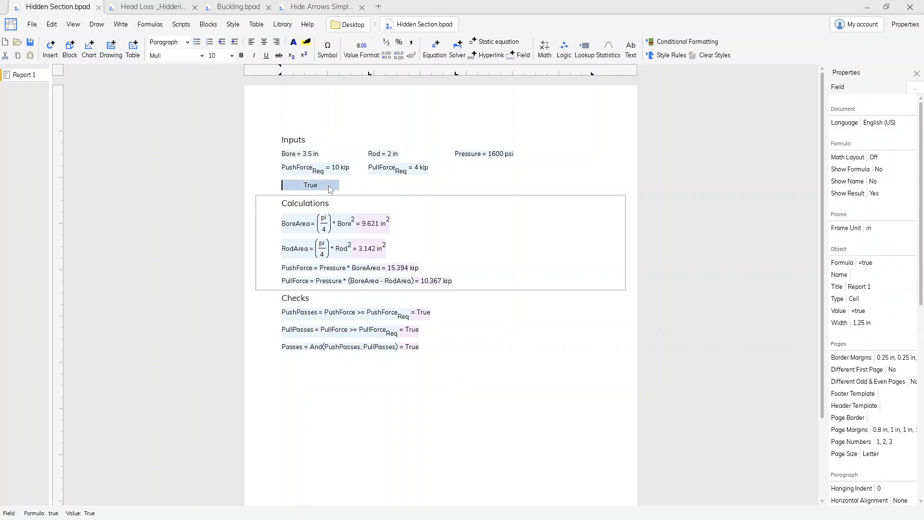
click(891, 182)
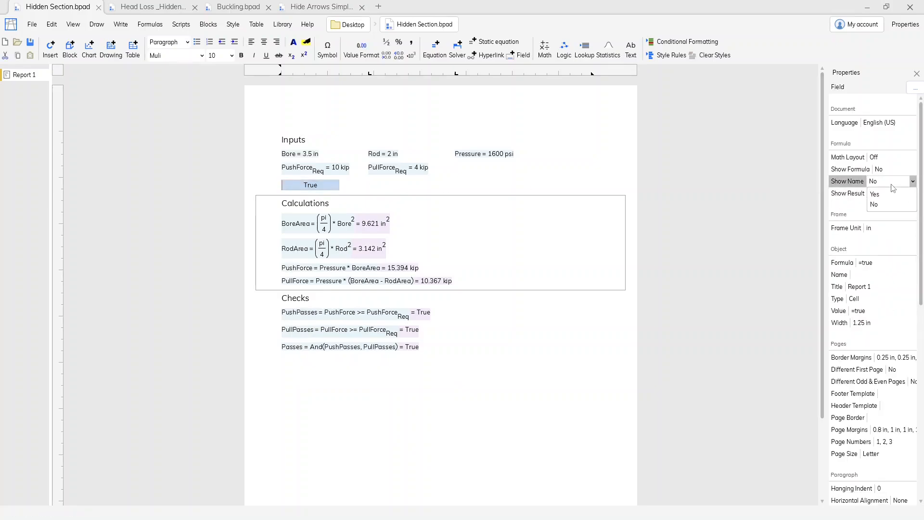
click(886, 195)
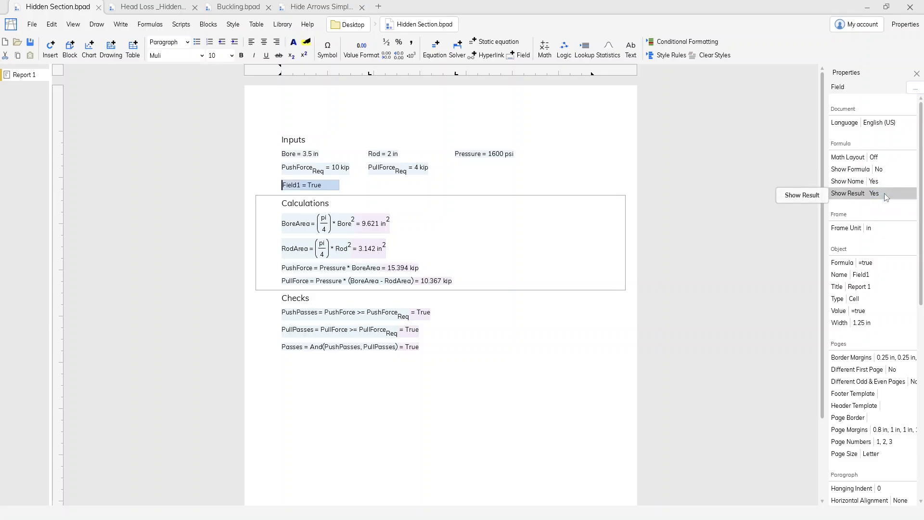
click(865, 276)
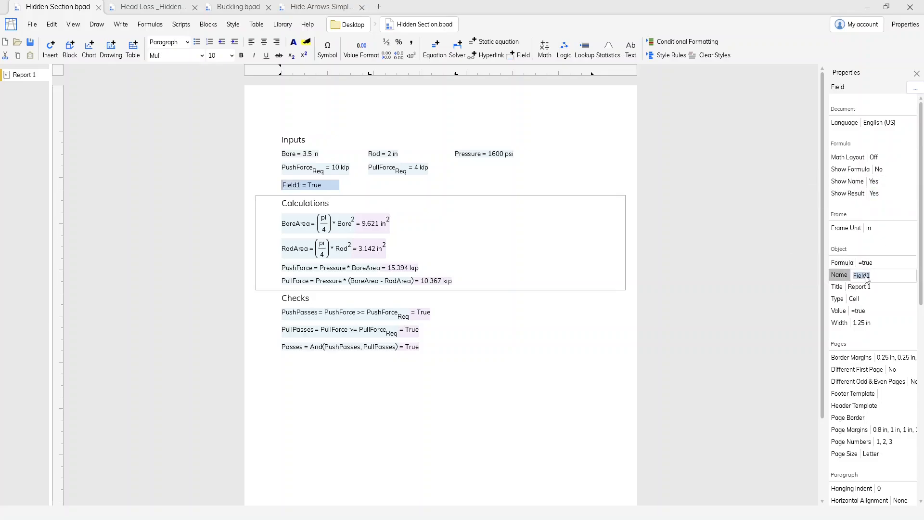
text(Hide Calcs)
key(Return)
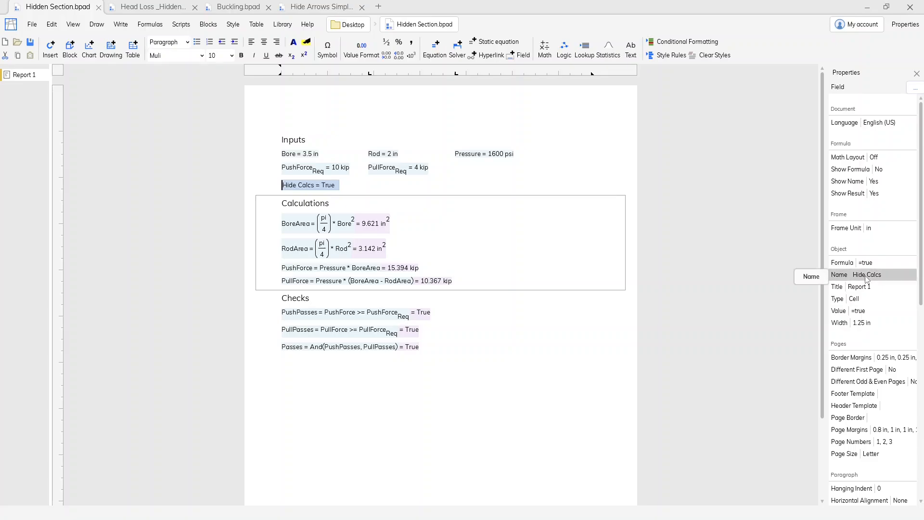
Set the Hide Calcs field's Value Definition to From Option List with the options [True;False]
scroll(869, 288, down, 10)
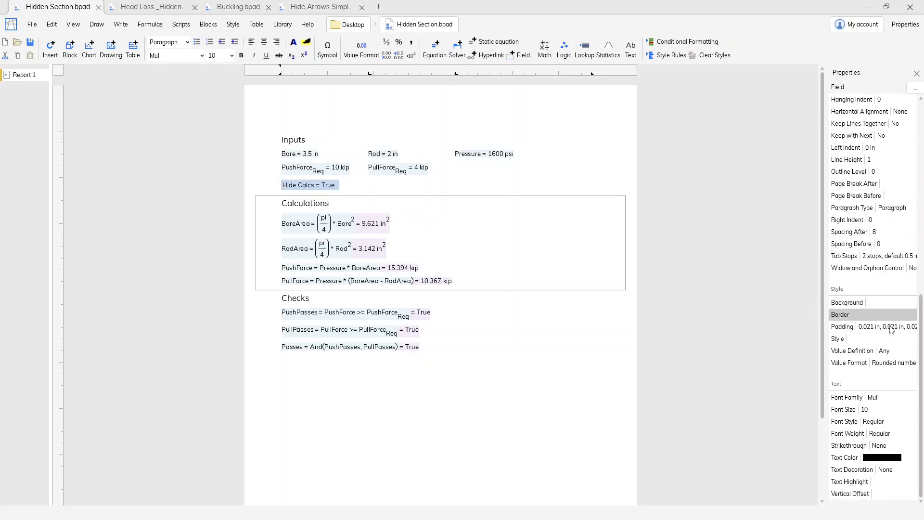
click(884, 351)
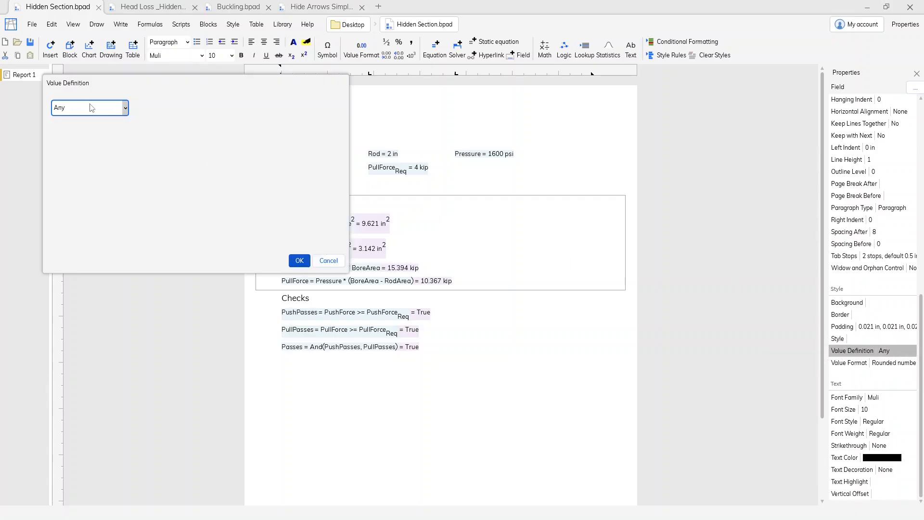
click(92, 108)
click(89, 132)
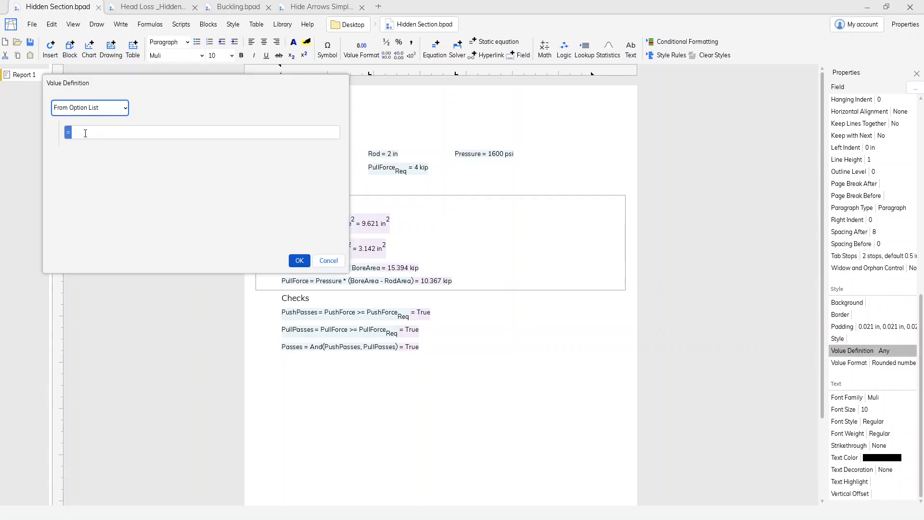
click(86, 133)
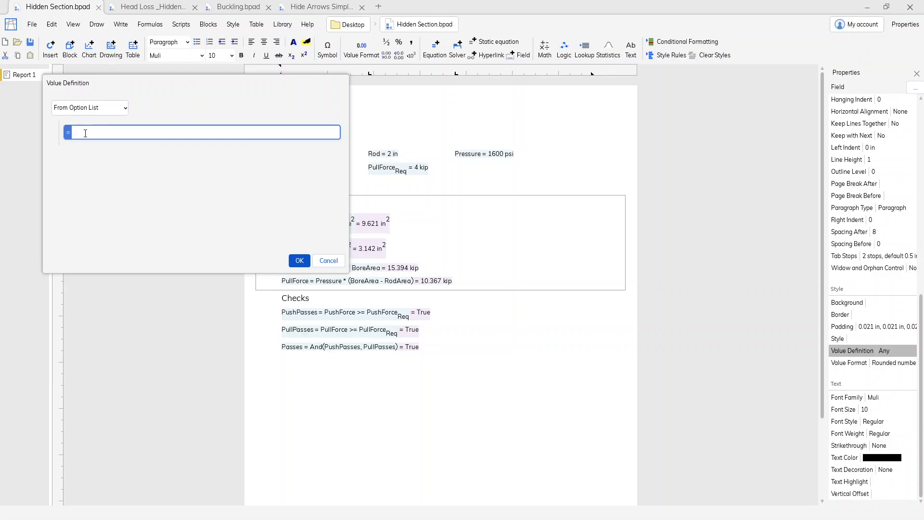
text([True)
key(Escape)
text(;False)
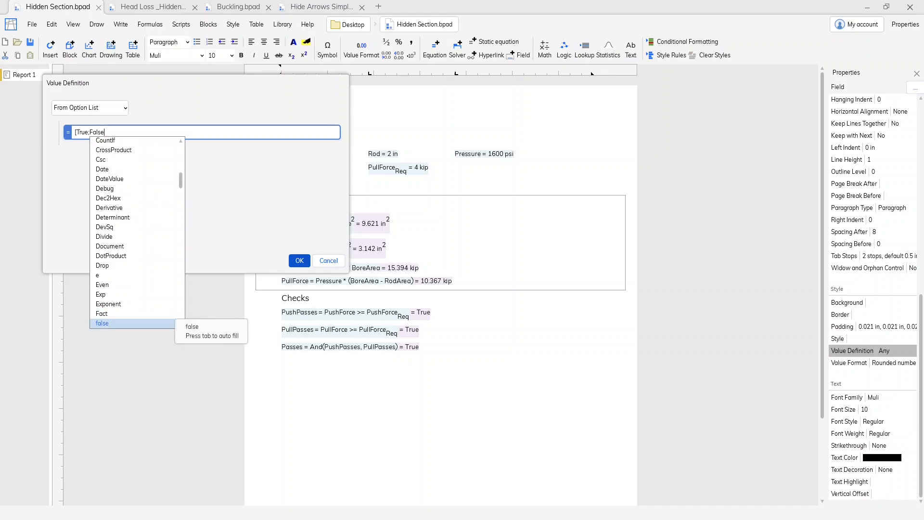
text(])
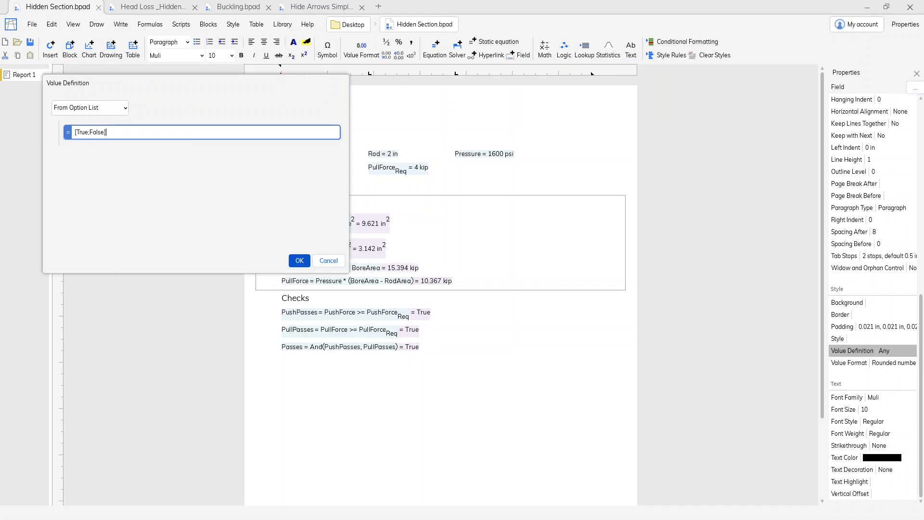
key(Return)
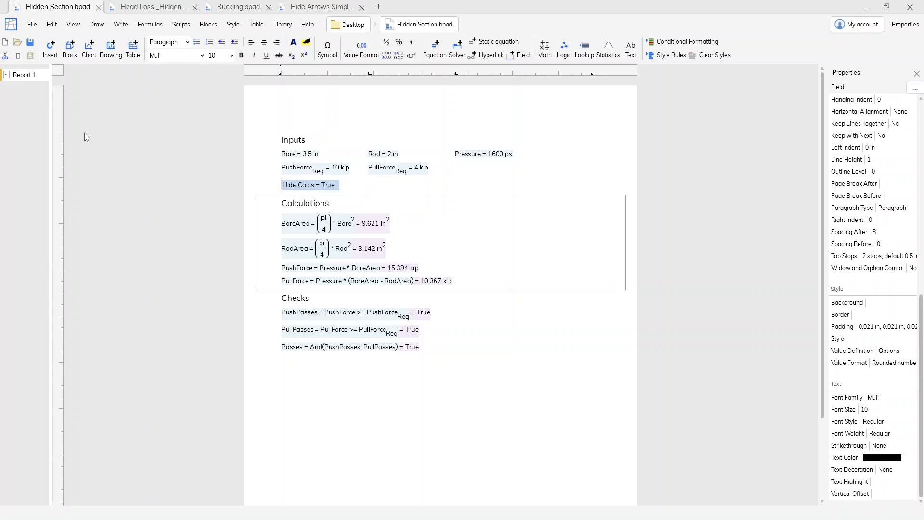
Choose True and then False from the option list of the Hide Calcs field
click(332, 188)
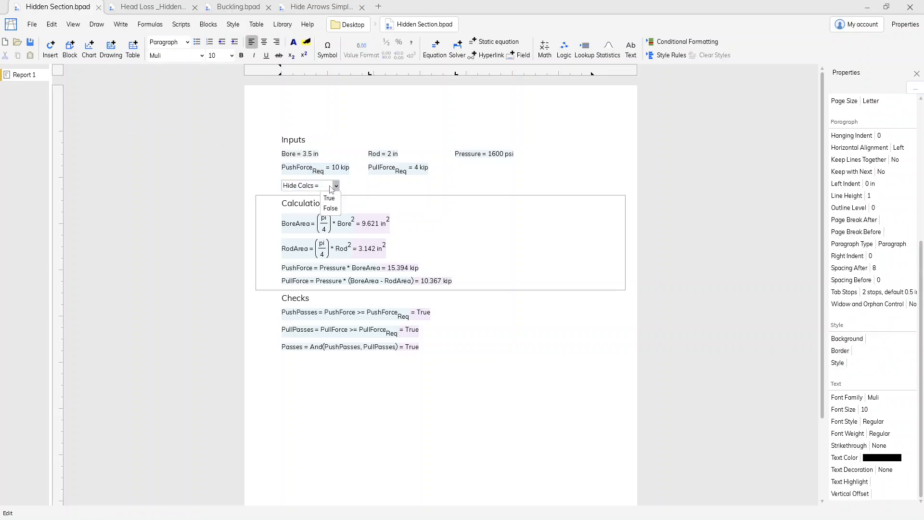
click(330, 198)
click(335, 186)
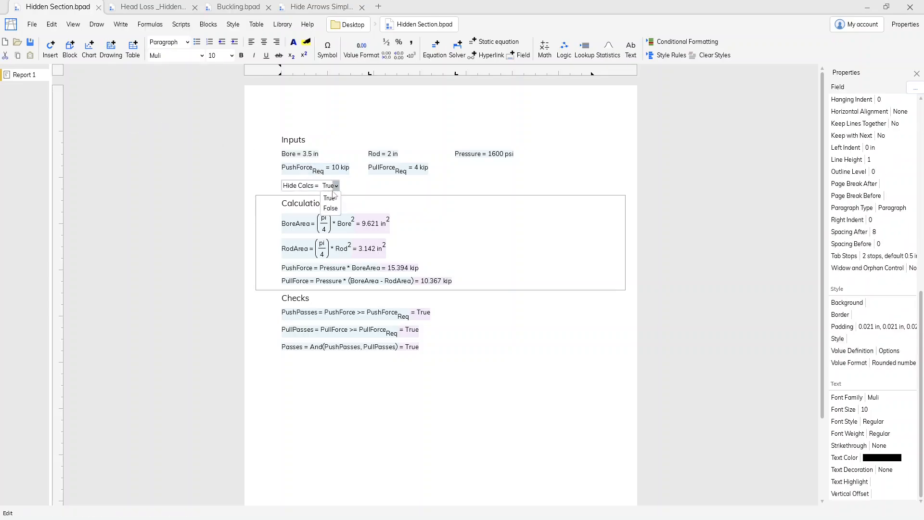
click(330, 208)
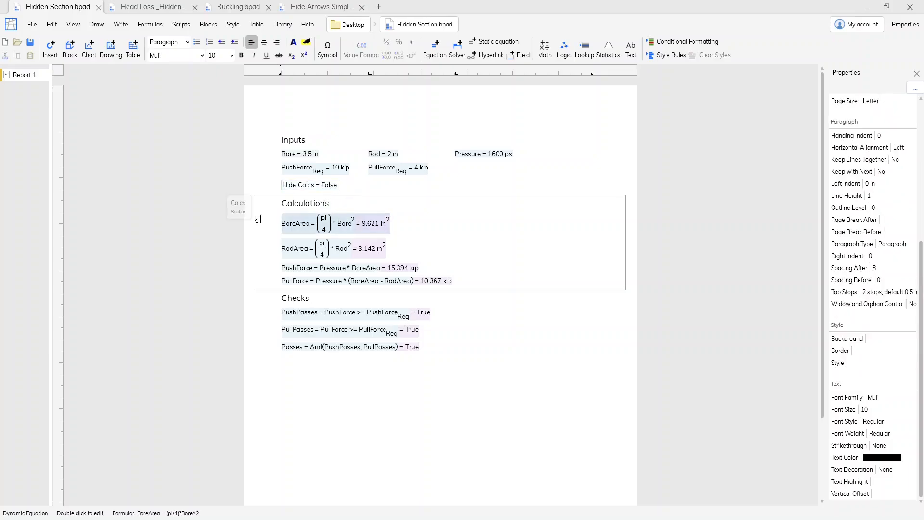
Link the Calcs section's Hide formula to the Hide Calcs field
click(239, 211)
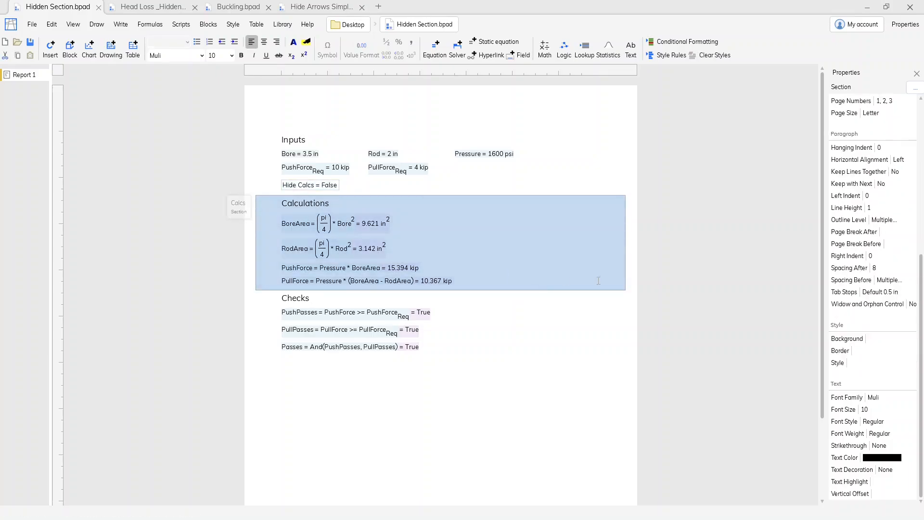
scroll(895, 226, up, 6)
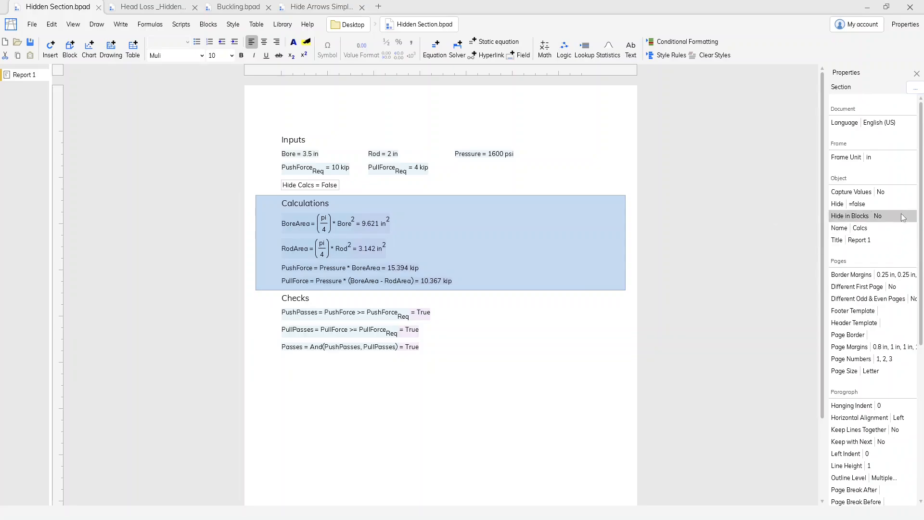
click(901, 204)
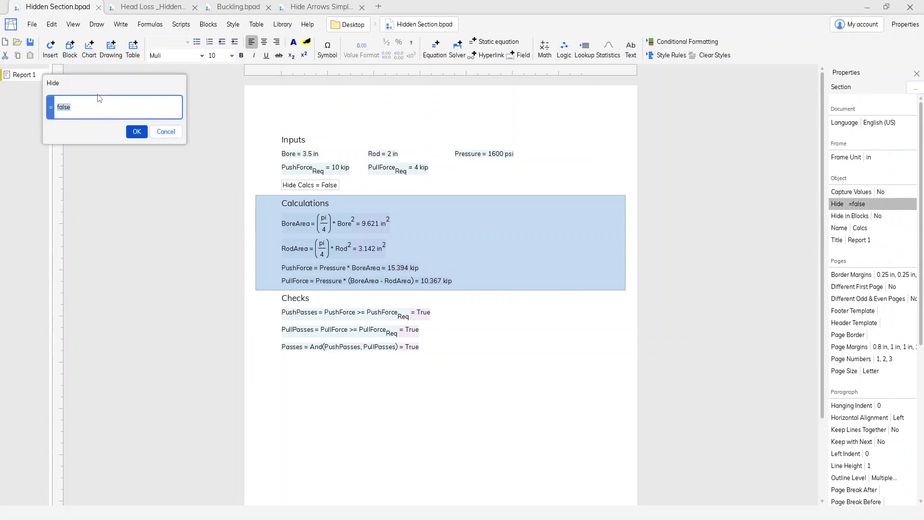
key(BackSpace)
click(309, 185)
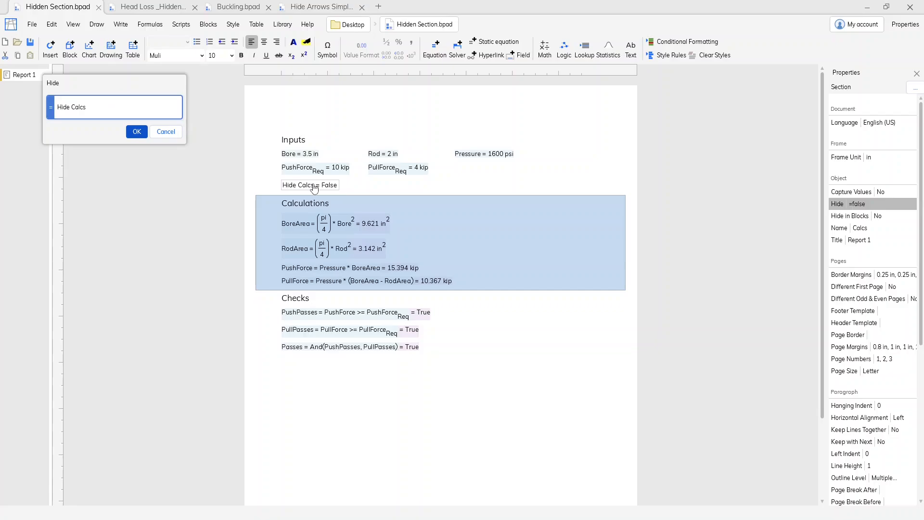
click(136, 133)
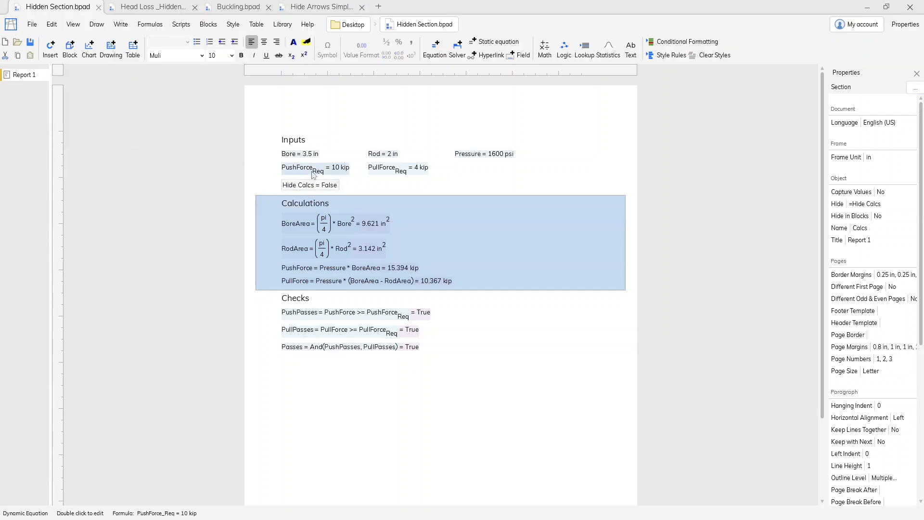
Test the section's hiding by switching the Hide Calcs field to True and back to False
click(335, 186)
click(336, 186)
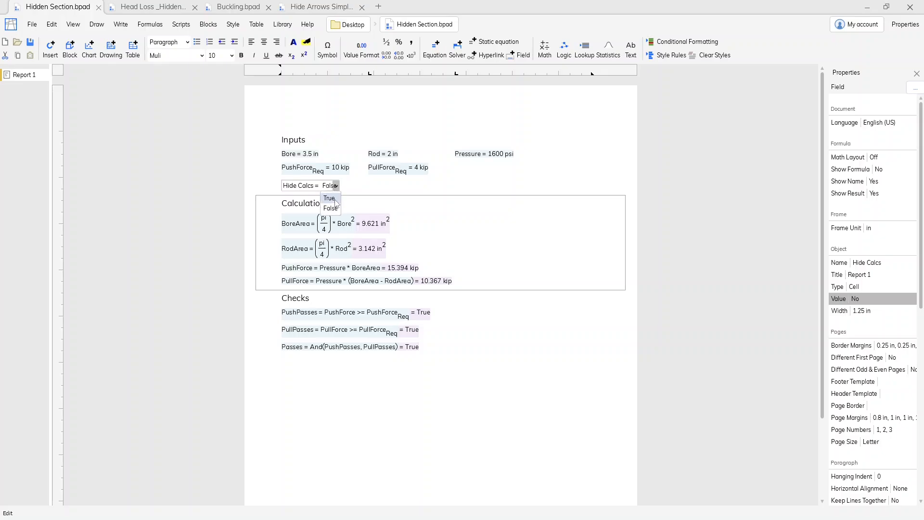
click(334, 197)
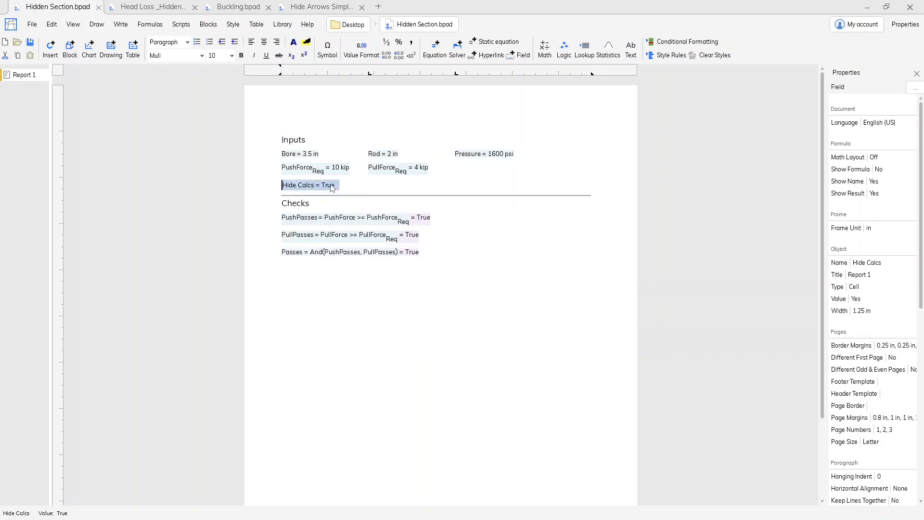
click(336, 186)
click(331, 208)
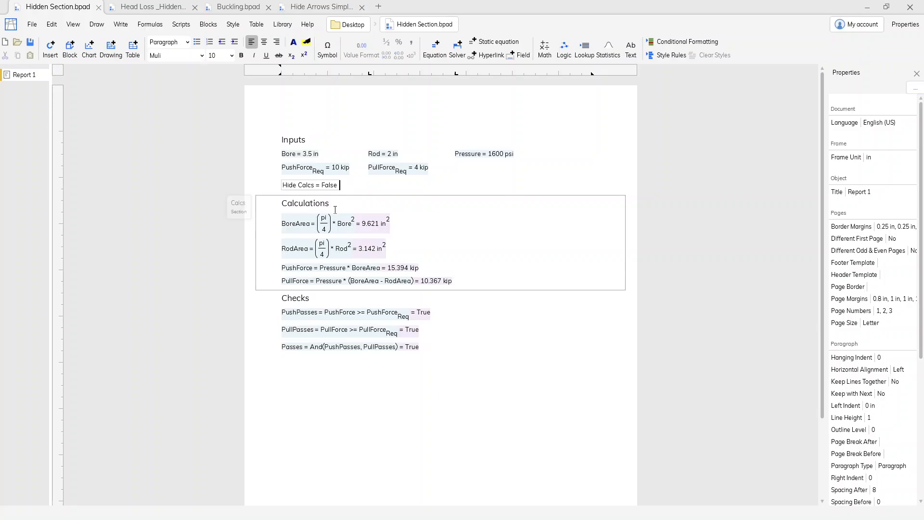
Replace the Calcs section's Hide formula with Pressure < 1000 psi, referencing the Pressure input
click(238, 206)
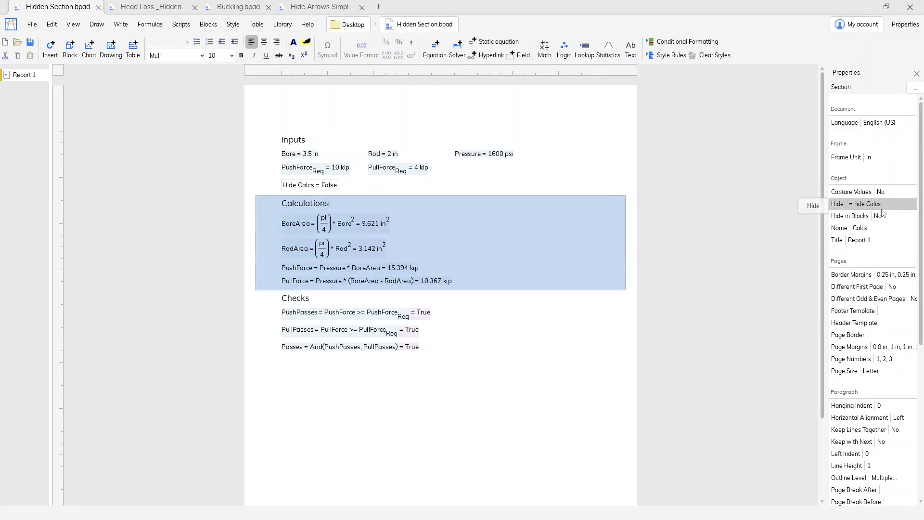
double_click(865, 204)
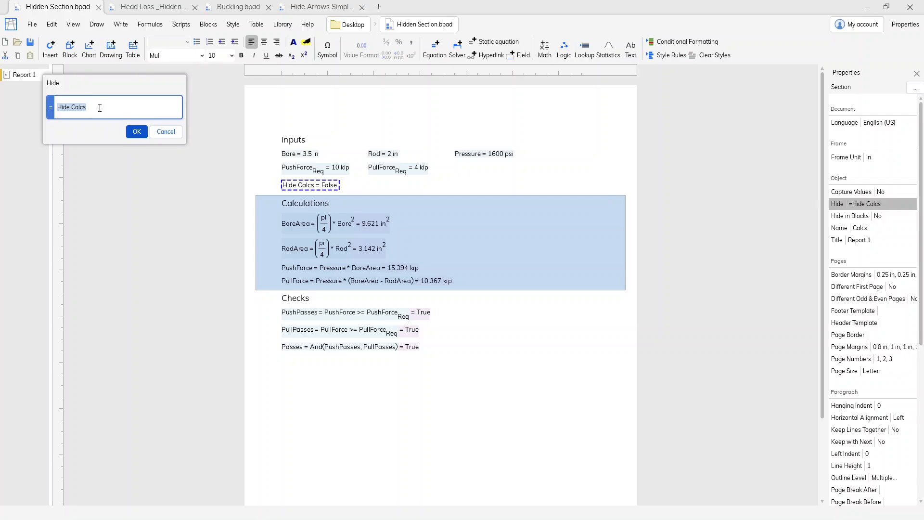
key(BackSpace)
click(487, 155)
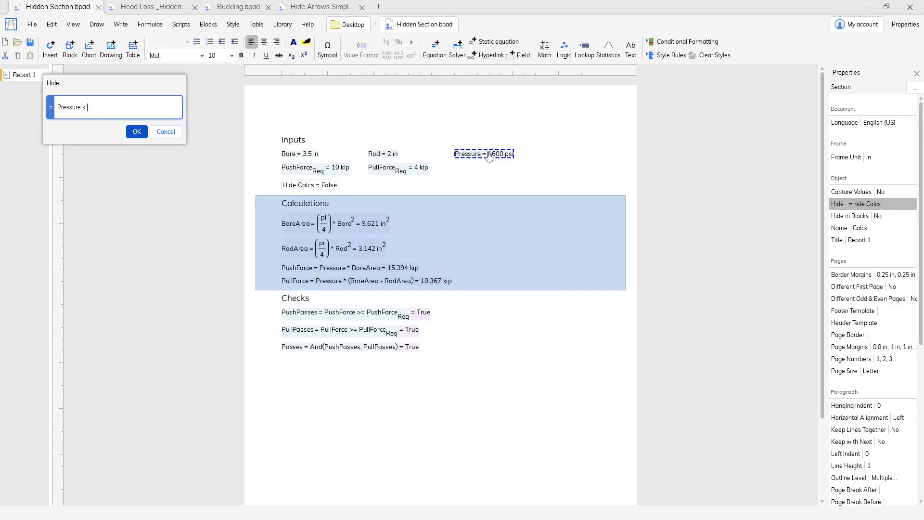
text(< 1000 psi)
key(Return)
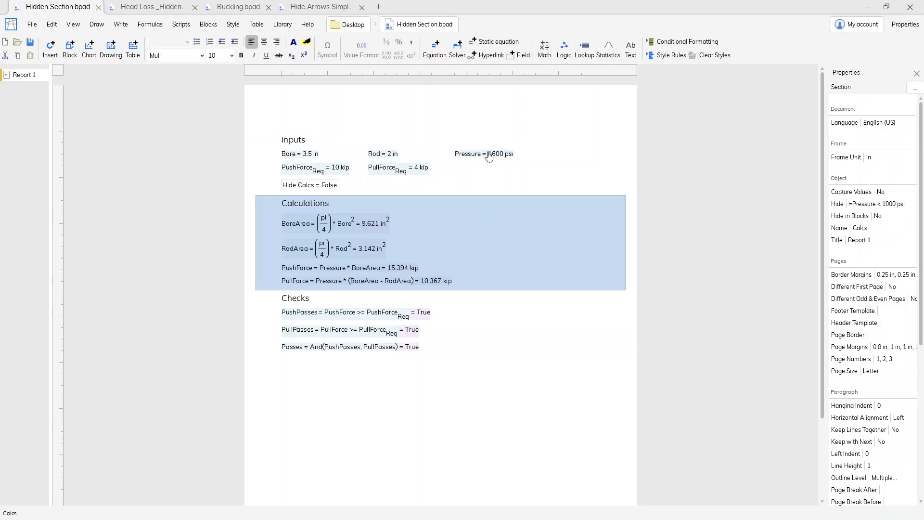
Set the Pressure input to 600 psi to test the section's hide condition
click(519, 155)
double_click(508, 155)
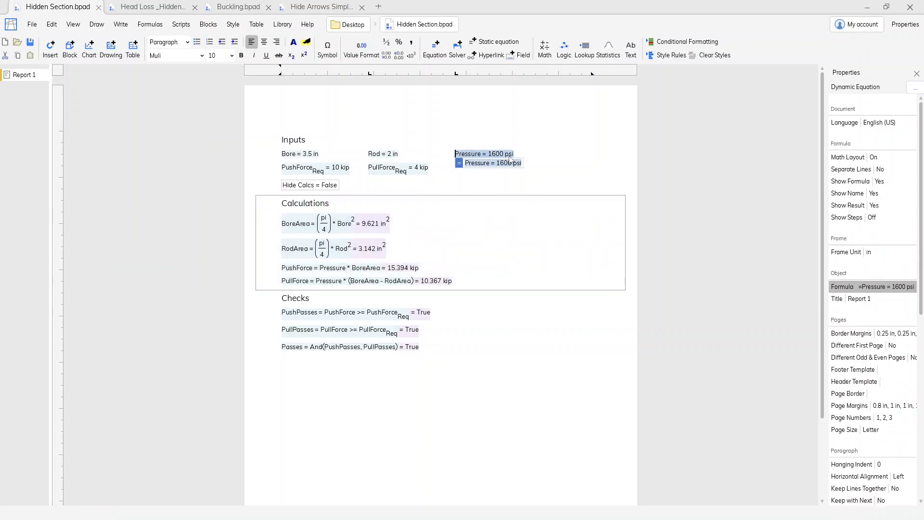
click(500, 164)
key(BackSpace)
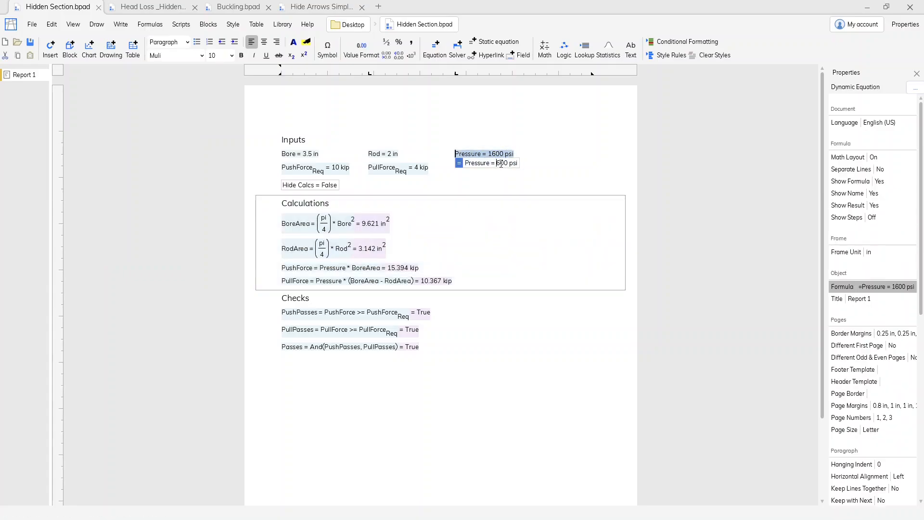
key(Return)
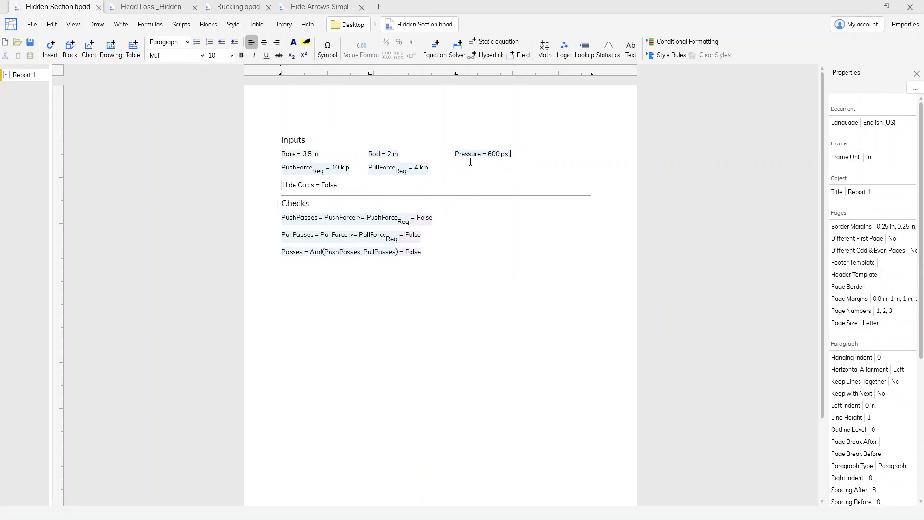
Set the Pressure input back to 1600 psi
click(477, 155)
click(498, 164)
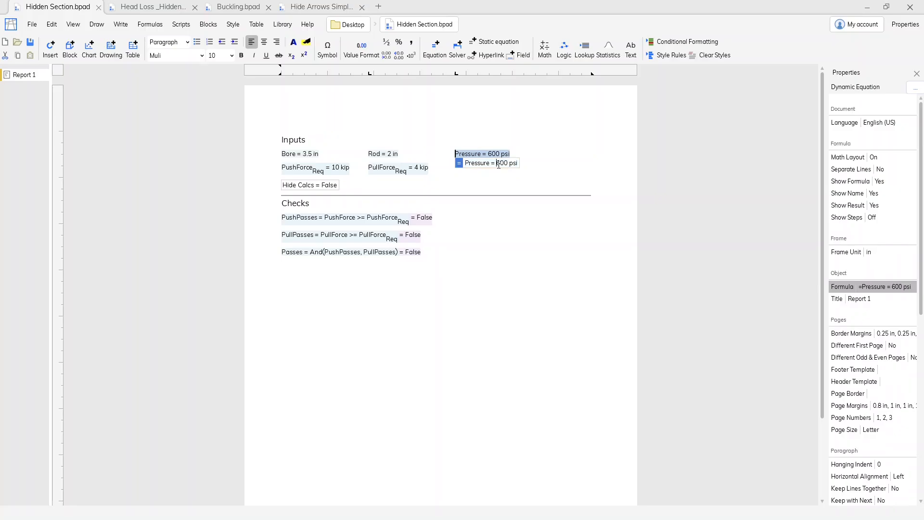
text(1)
key(Return)
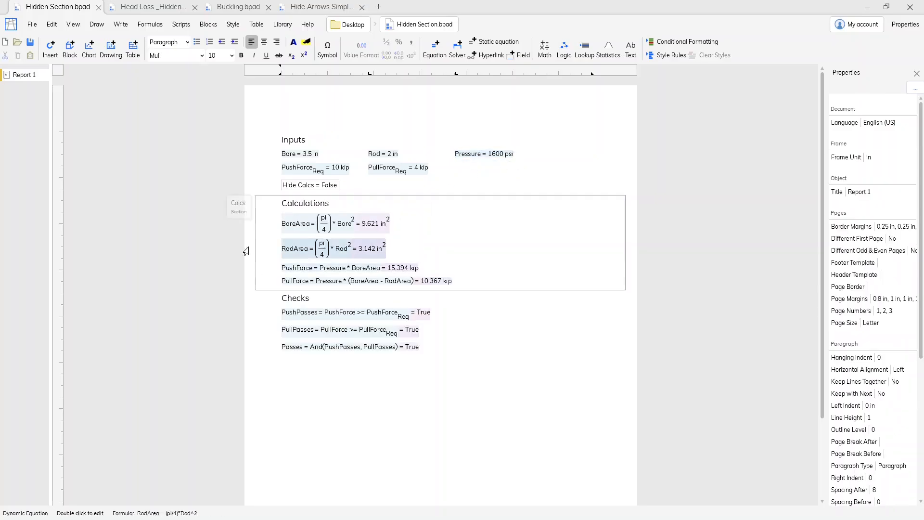
Replace the Calcs section's Hide formula with a reference to the Passes check
click(257, 204)
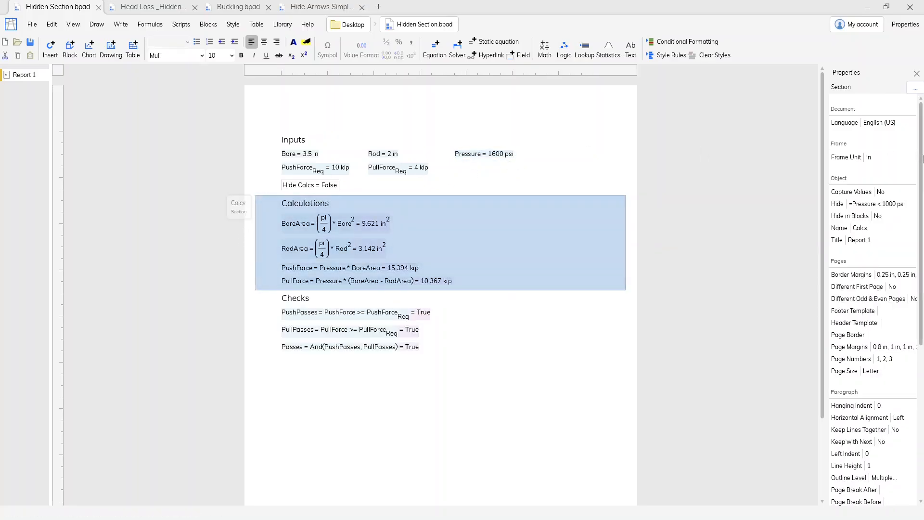
click(885, 204)
key(BackSpace)
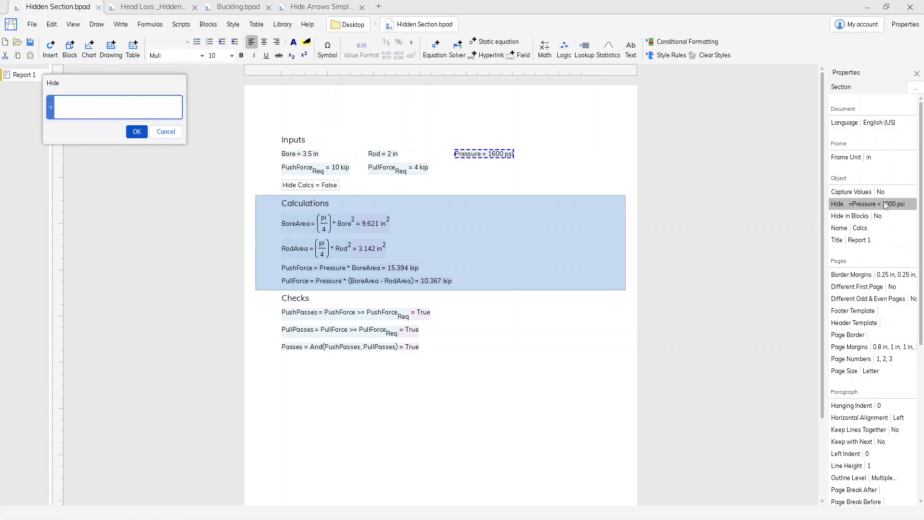
click(363, 353)
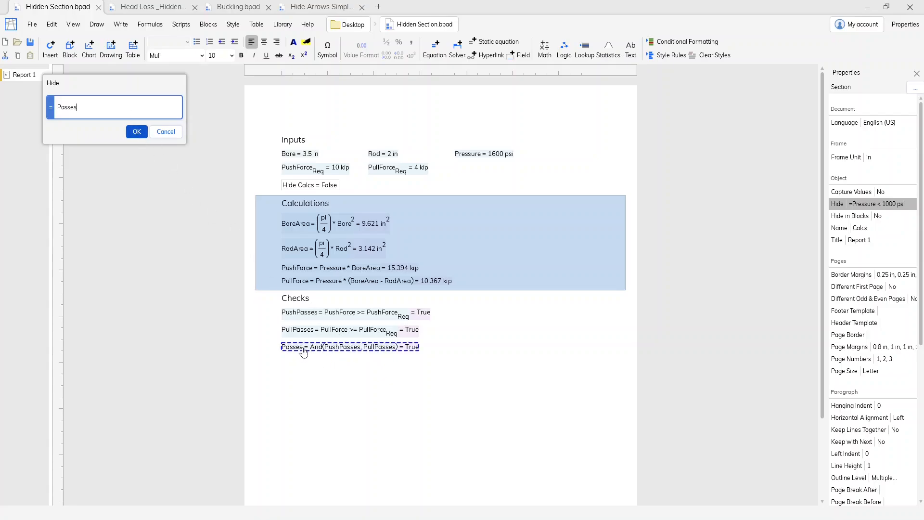
click(137, 132)
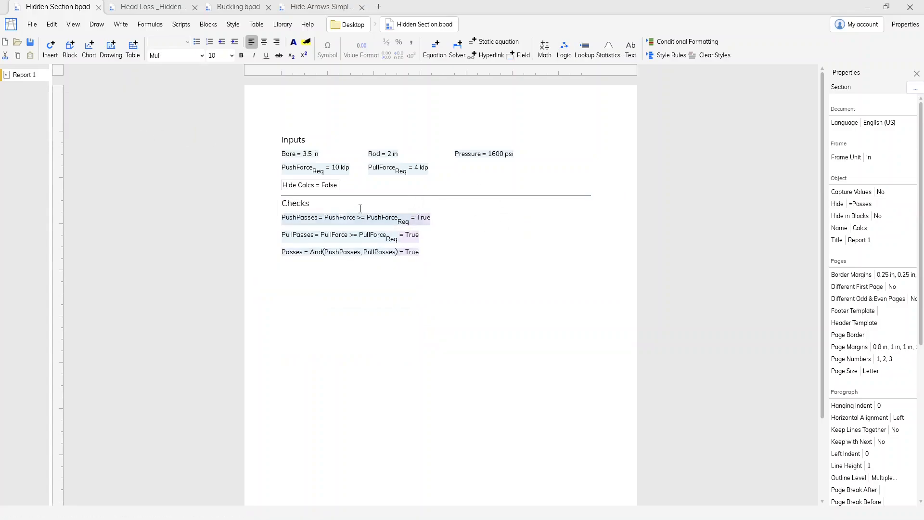
Change the Pressure input to 600 psi to test hiding the Calcs section by the Passes check
double_click(479, 158)
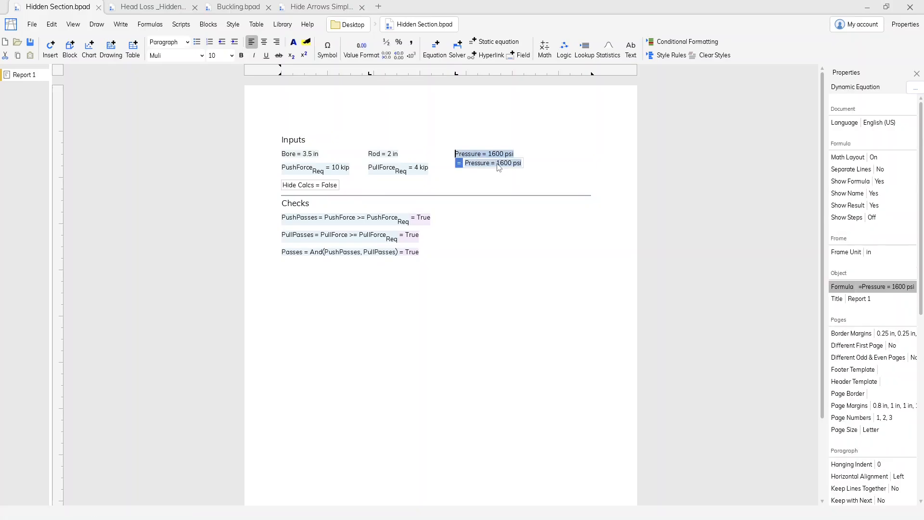
click(501, 164)
key(BackSpace)
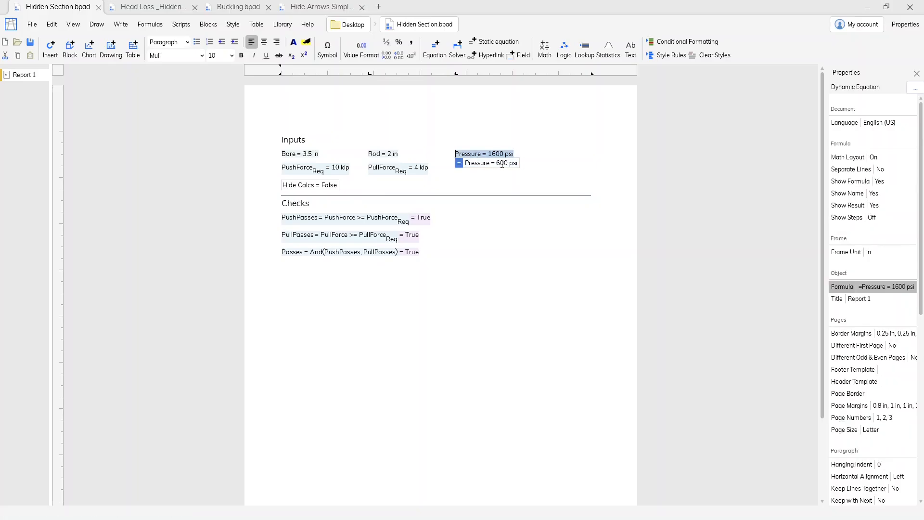
key(Return)
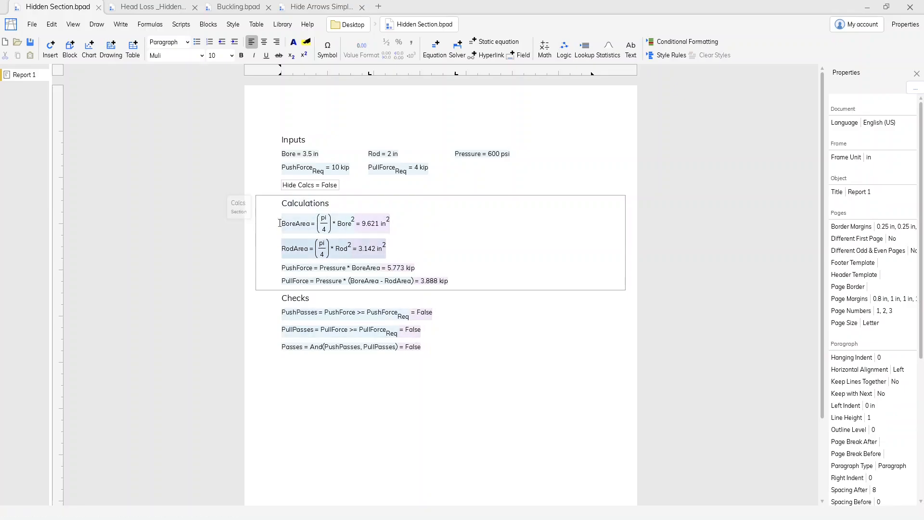
click(488, 240)
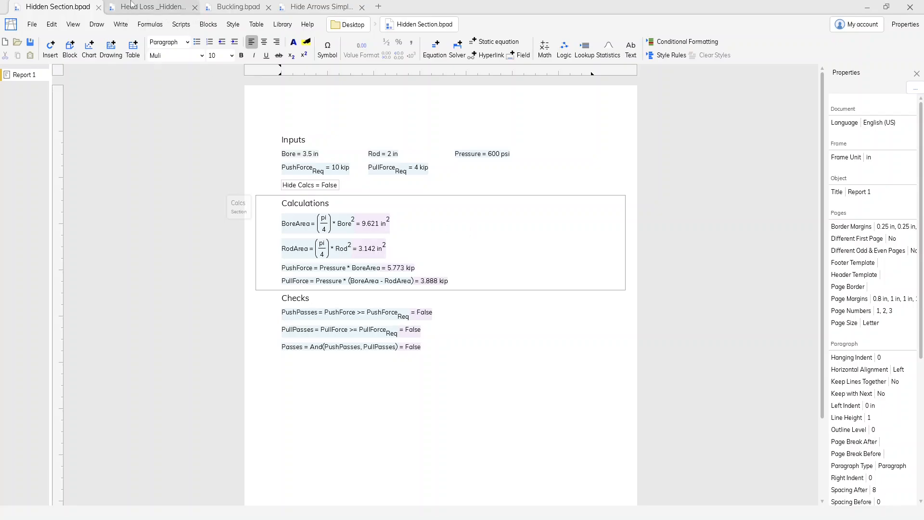
Switch to the Head Loss document and examine the pipe example's inputs, flow calculations, friction factor section and results
click(151, 12)
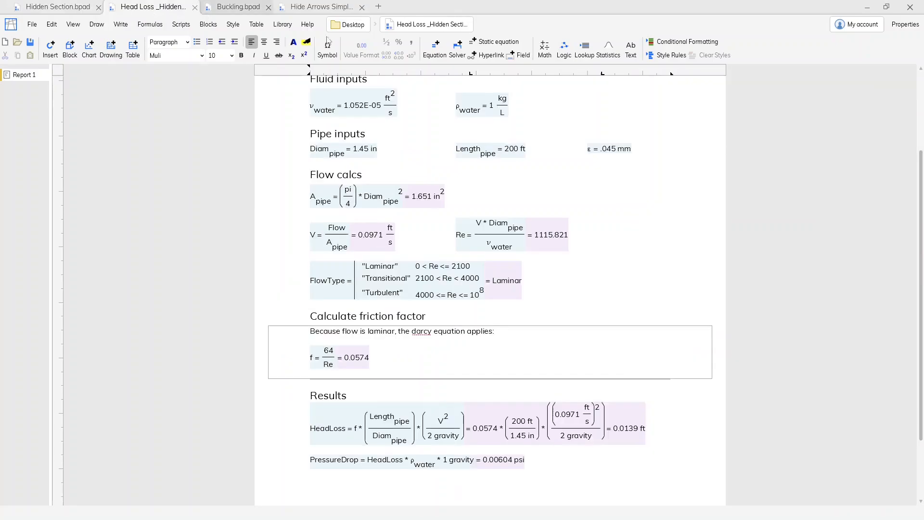
scroll(613, 199, up, 3)
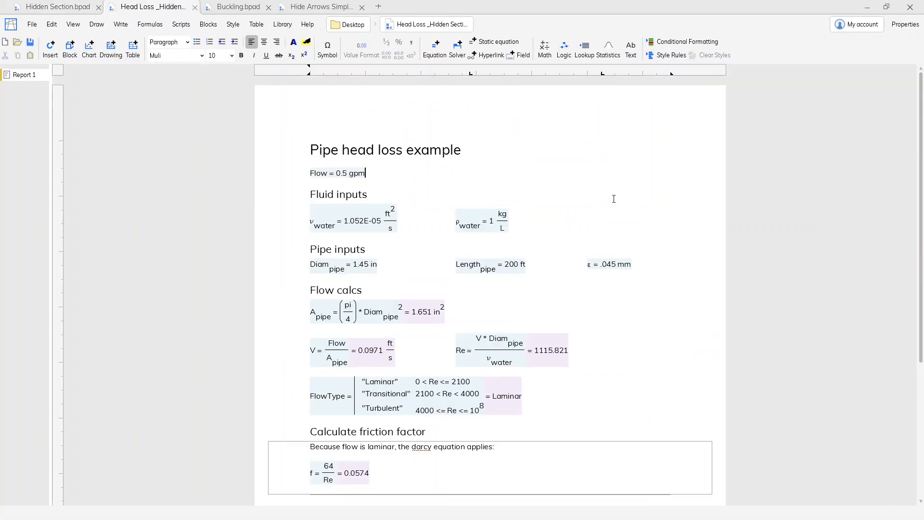
scroll(614, 199, down, 3)
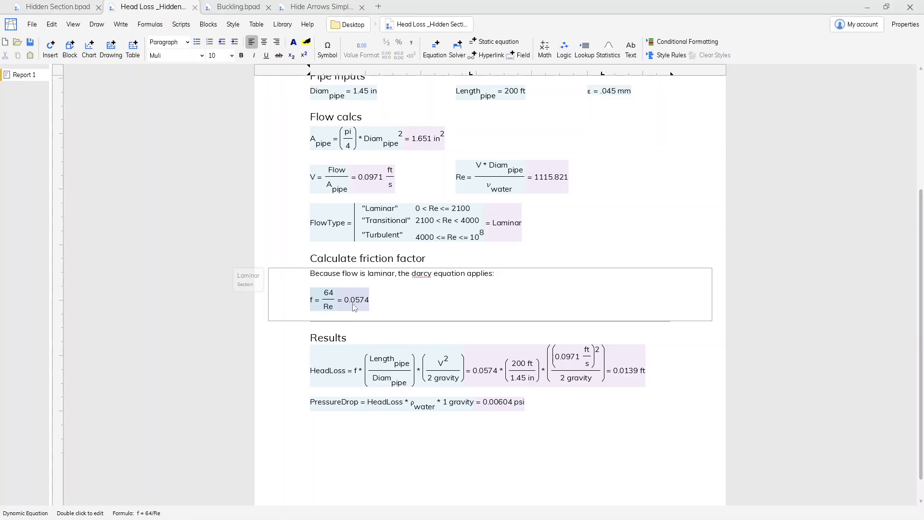
scroll(355, 307, up, 3)
Open the Flow equation below the Pipe head loss example title for editing
drag(353, 174, 353, 188)
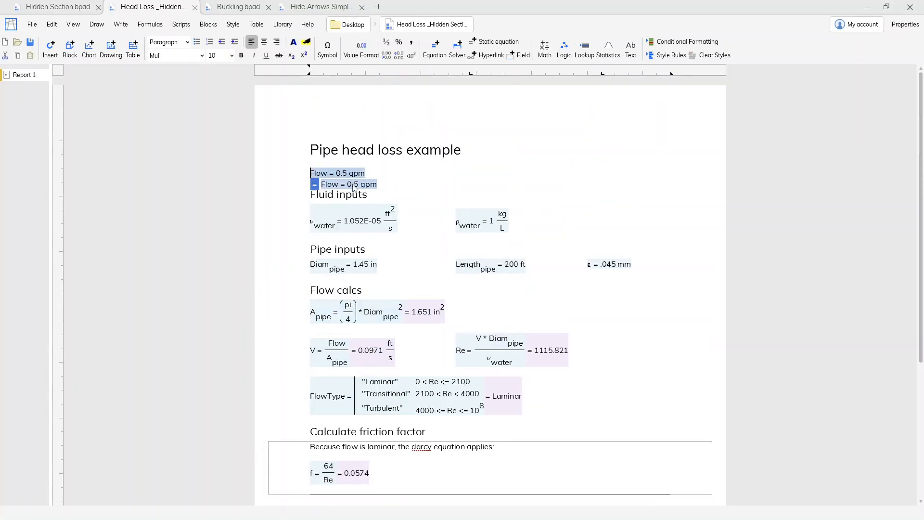